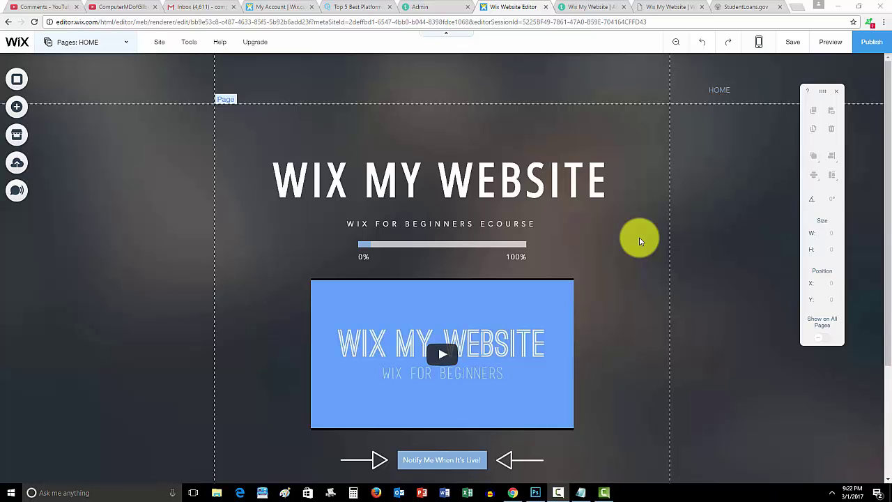
# Find Site Search by InstantSearch+ in the App Market by searching 'site', and add it
pyautogui.scroll(-2, 631, 279)
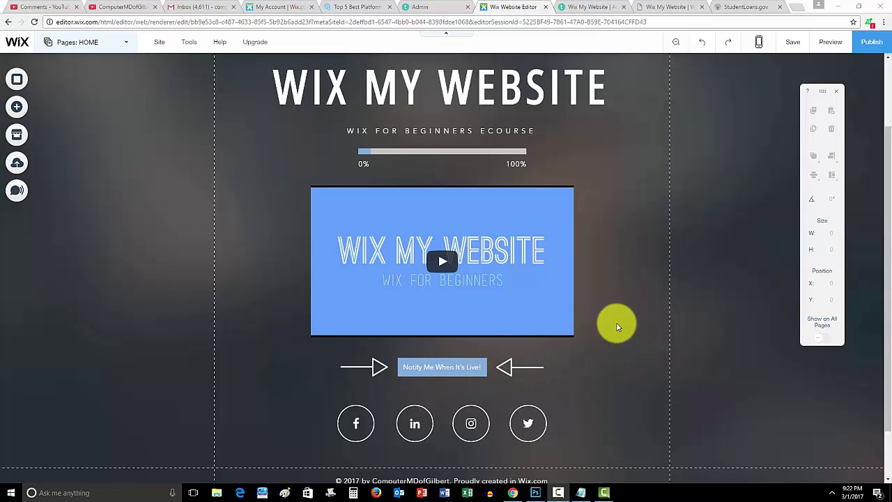
pyautogui.scroll(2, 636, 299)
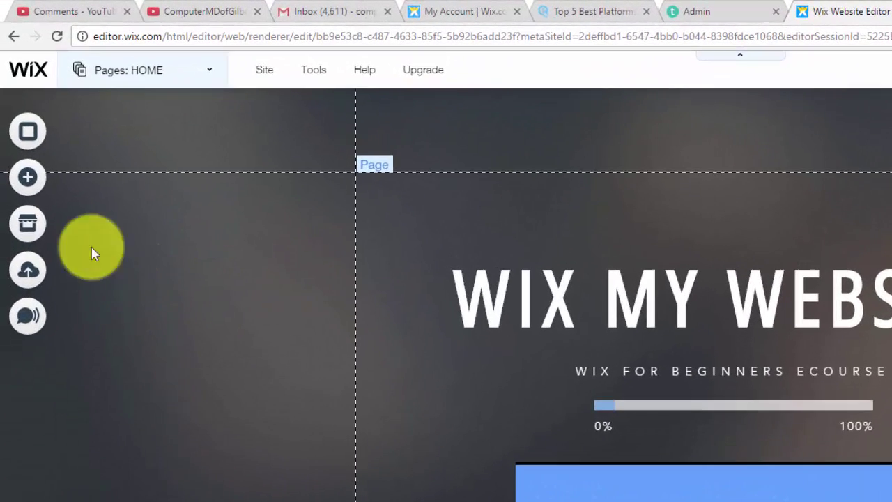
pyautogui.click(35, 229)
pyautogui.click(790, 185)
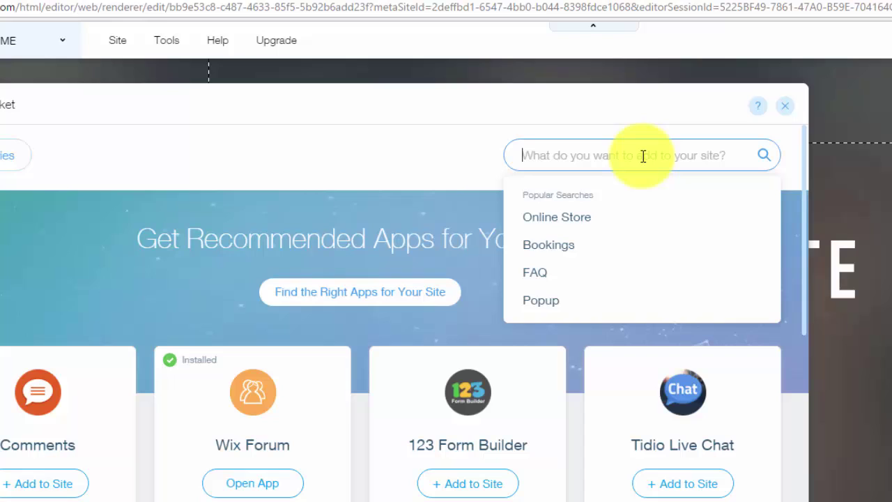
pyautogui.write('site')
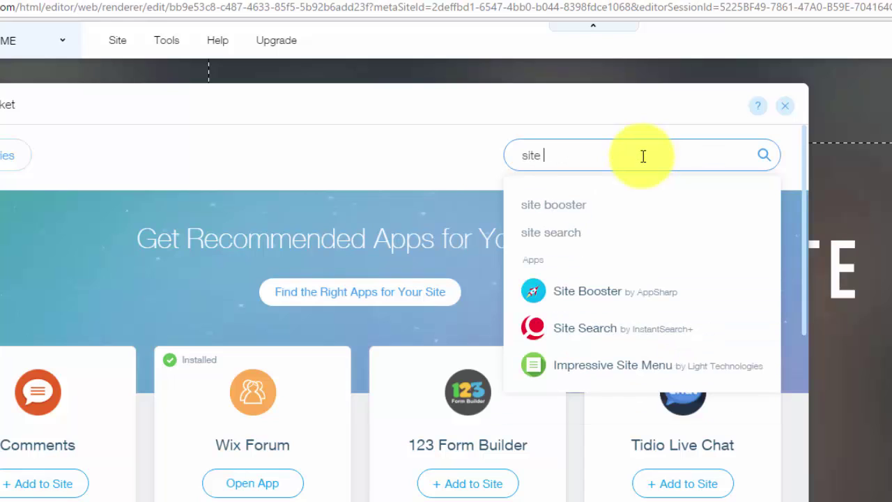
pyautogui.click(640, 338)
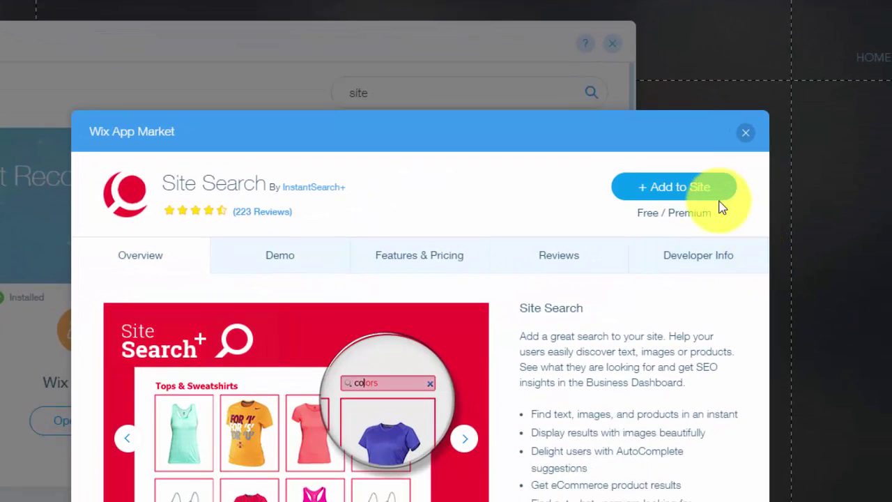
pyautogui.click(714, 202)
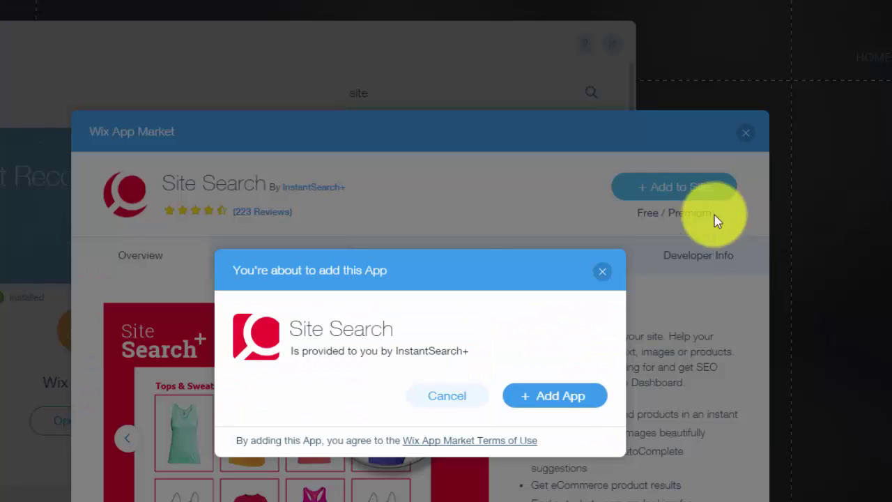
# Confirm the app, move the search box to the header's top-right, and open its settings
pyautogui.click(579, 396)
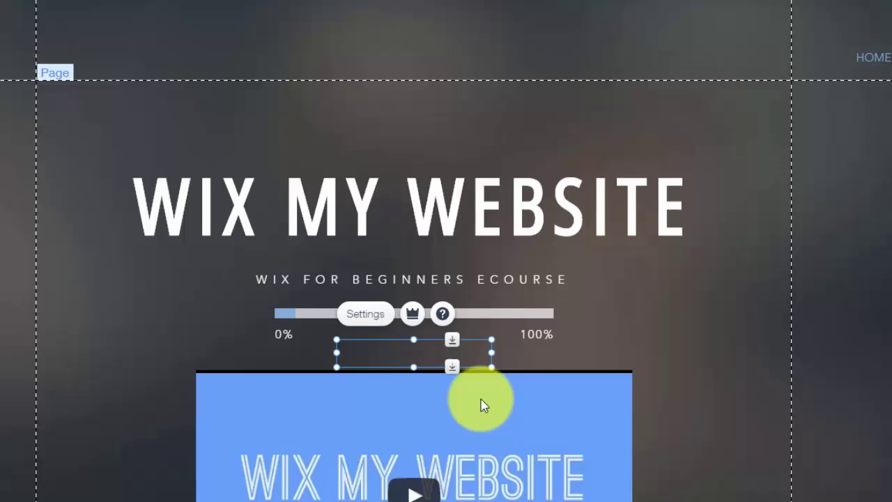
pyautogui.moveTo(405, 356); pyautogui.dragTo(682, 72)
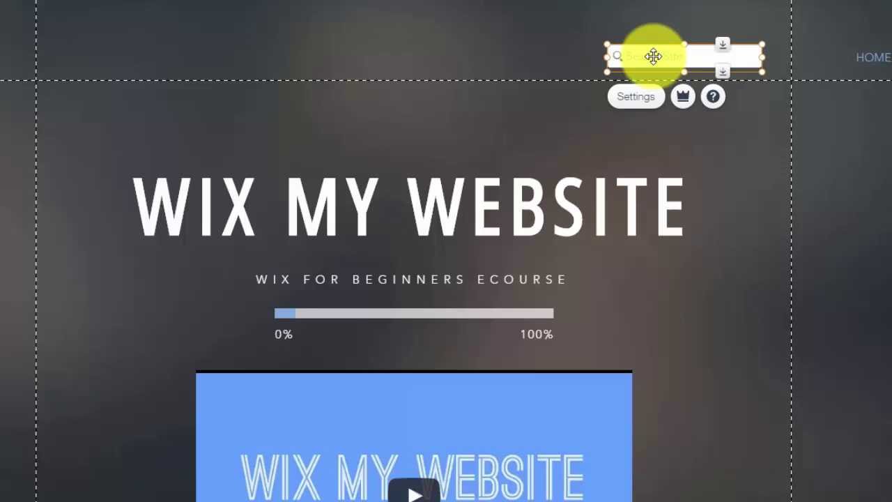
pyautogui.click(636, 97)
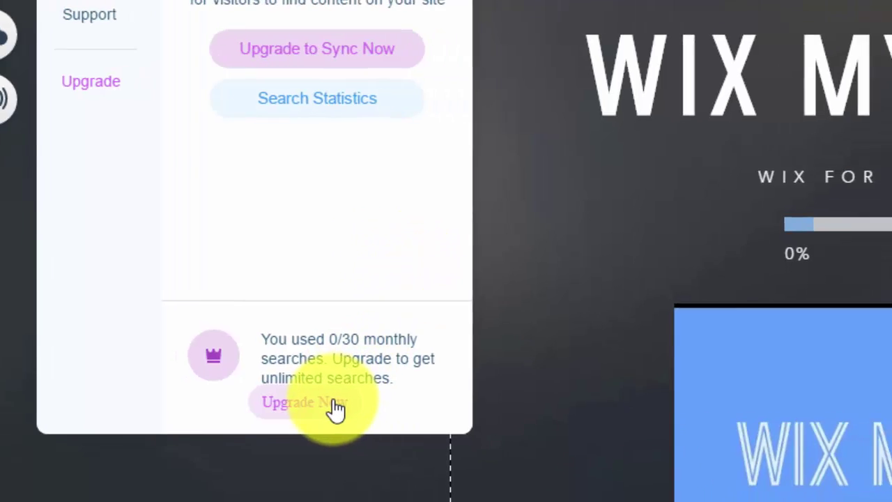
pyautogui.click(373, 414)
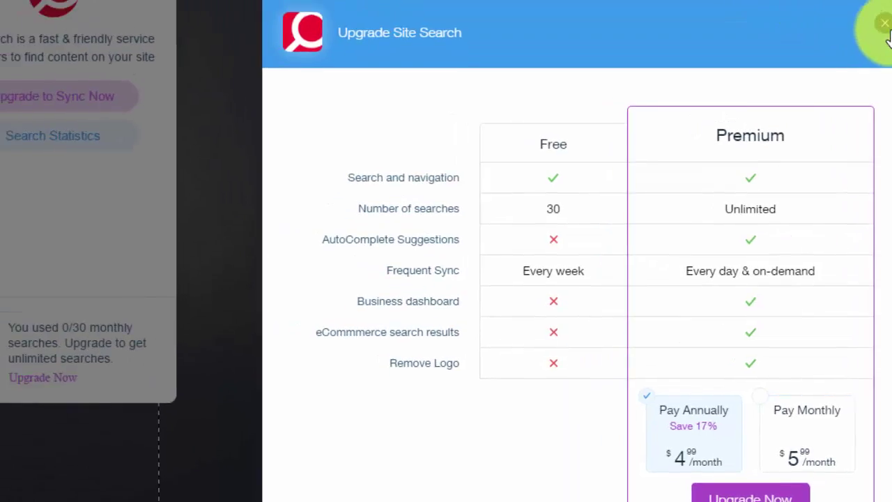
# Close the pricing comparison and keep the site language on Auto-detect in Settings
pyautogui.click(771, 2)
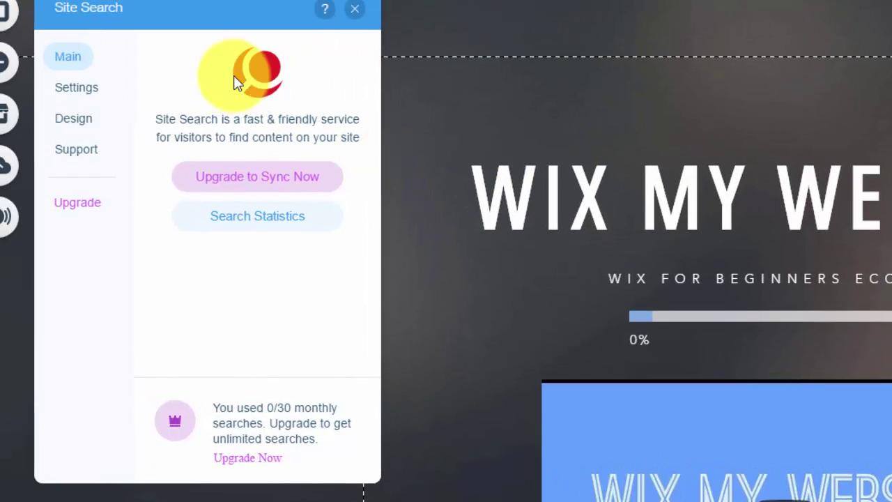
pyautogui.click(70, 97)
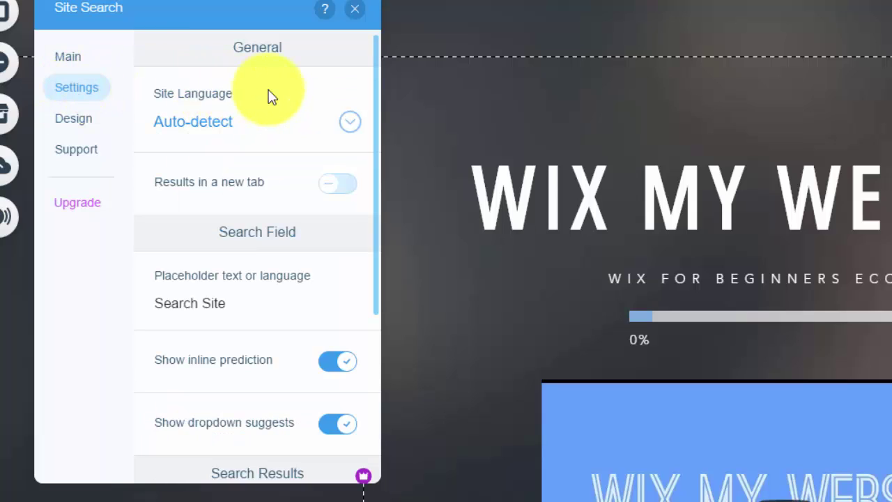
pyautogui.click(304, 128)
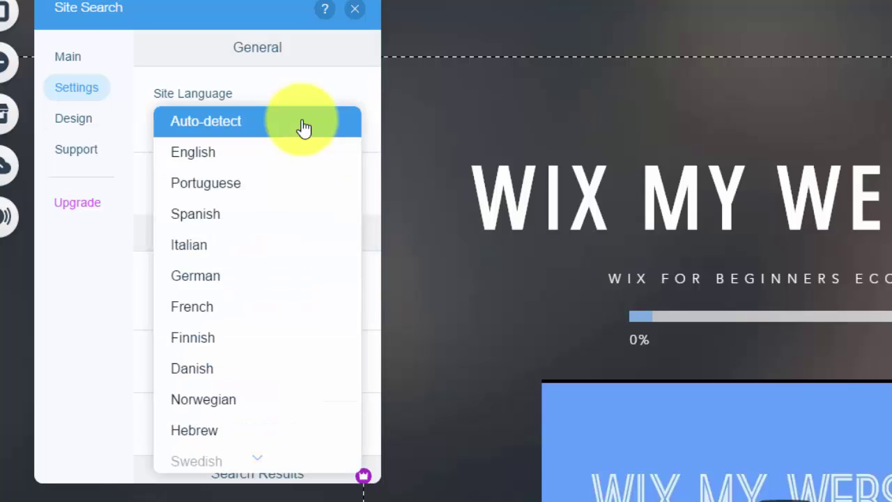
pyautogui.click(303, 129)
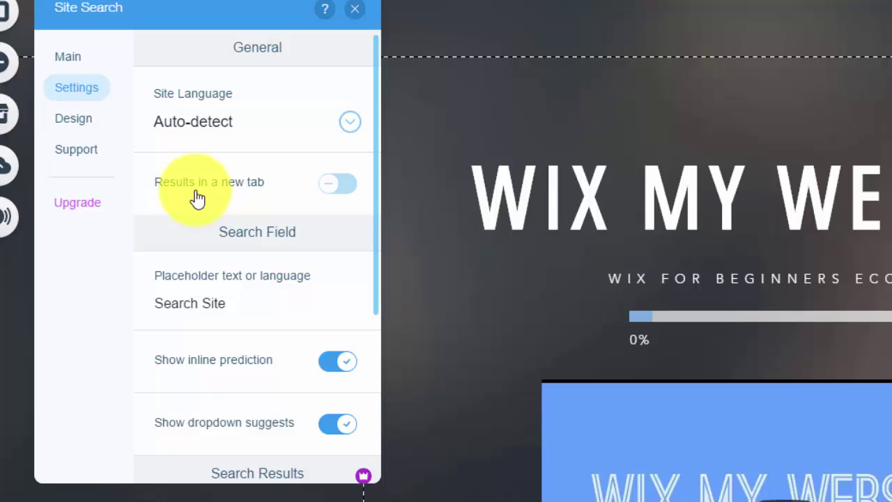
# Try the 'Results in a new tab' toggle, leaving it switched off
pyautogui.click(338, 184)
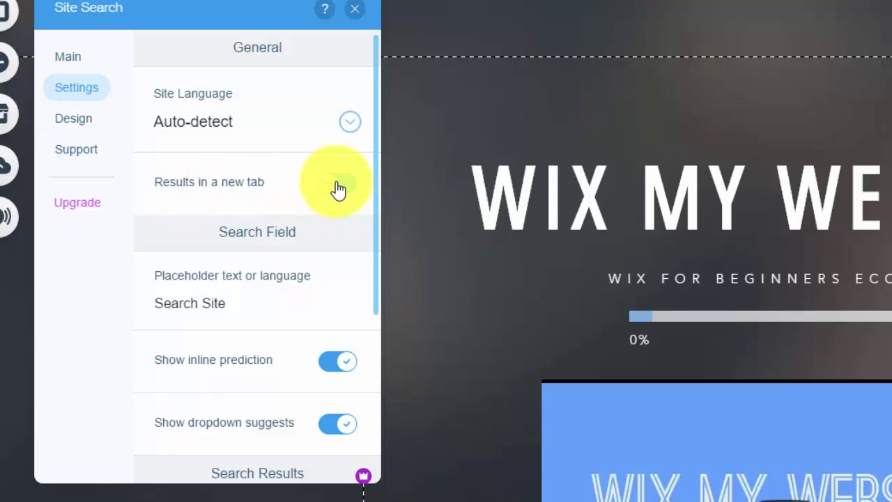
pyautogui.click(338, 184)
pyautogui.click(339, 191)
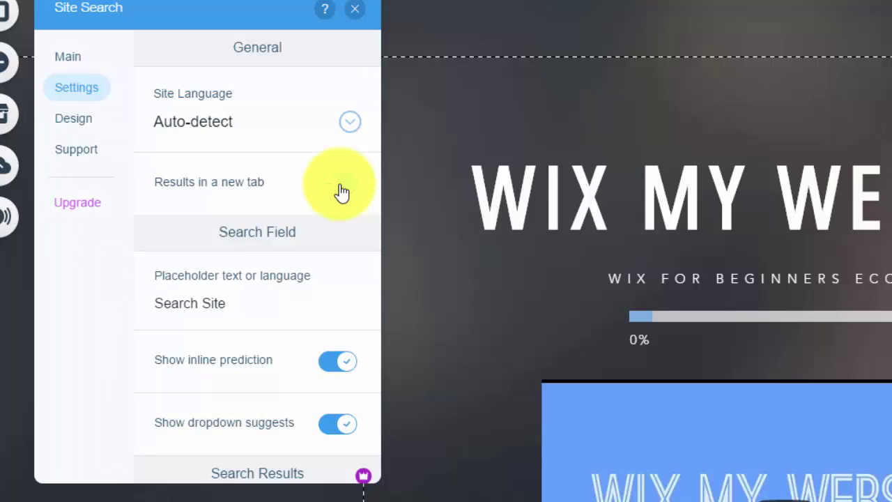
pyautogui.scroll(-1, 333, 206)
pyautogui.scroll(-1, 255, 164)
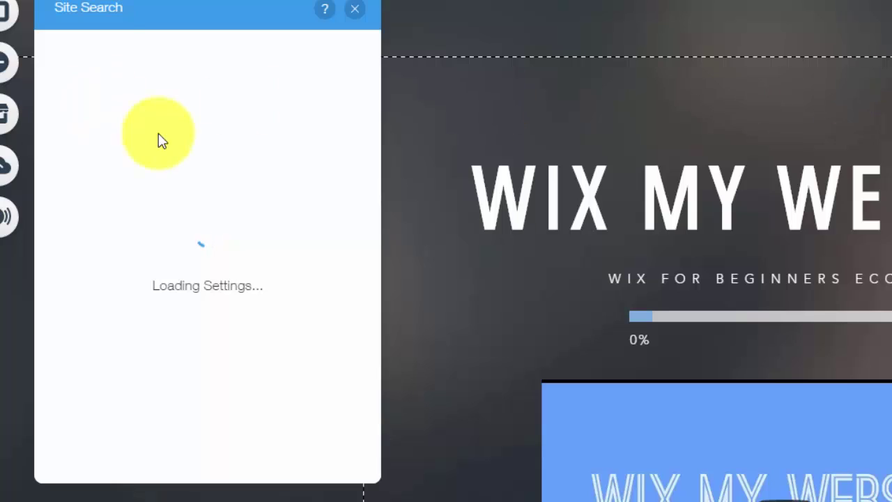
pyautogui.click(87, 101)
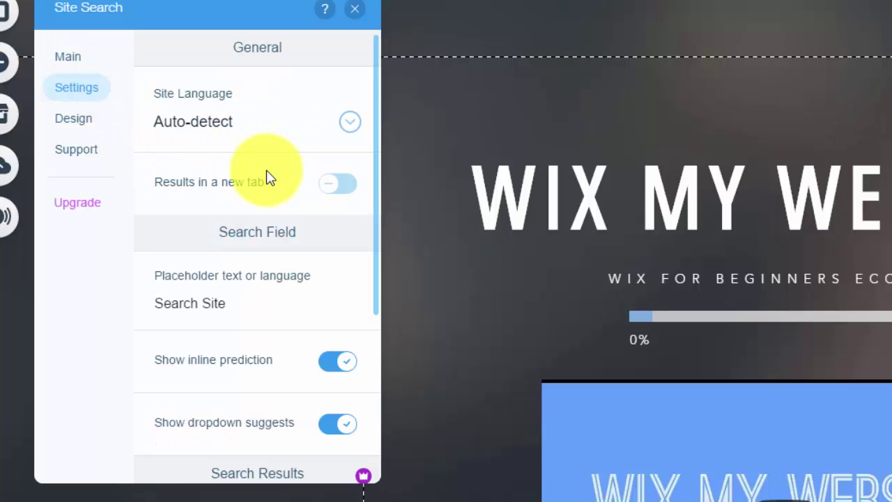
pyautogui.click(334, 184)
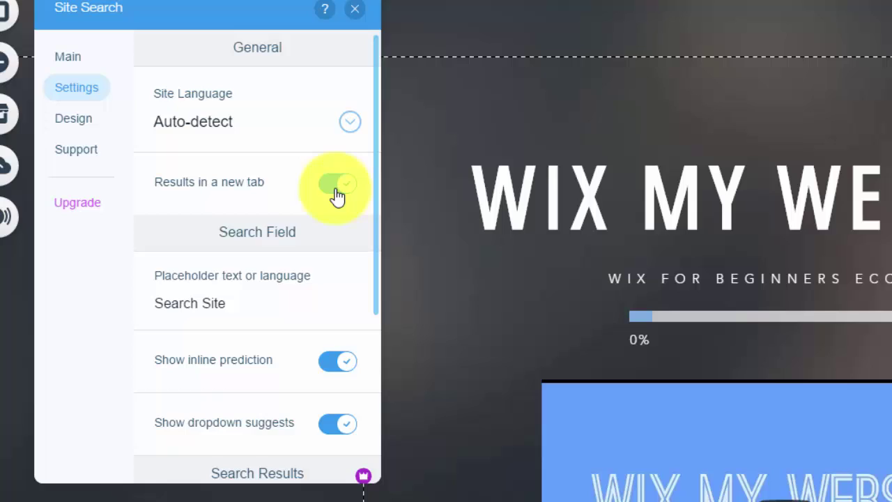
pyautogui.click(338, 184)
# Edit the placeholder text to 'Search Site', keeping inline prediction and dropdown suggestions on
pyautogui.scroll(-2, 253, 301)
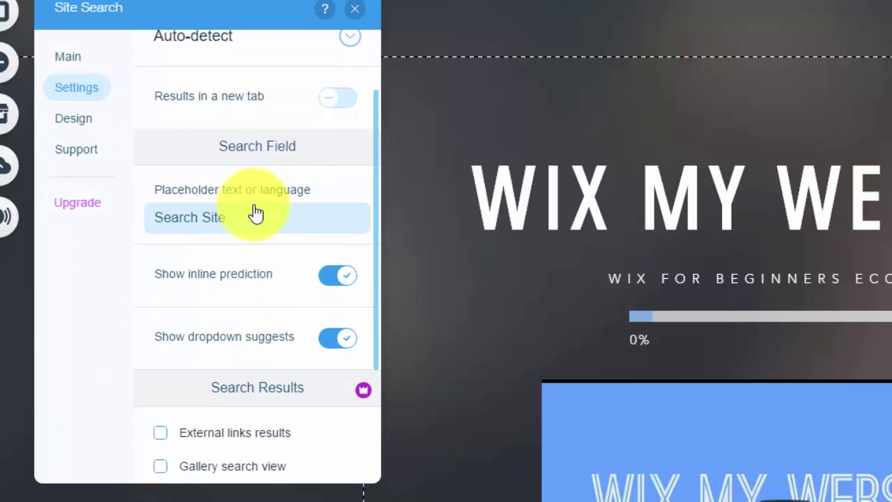
pyautogui.click(263, 217)
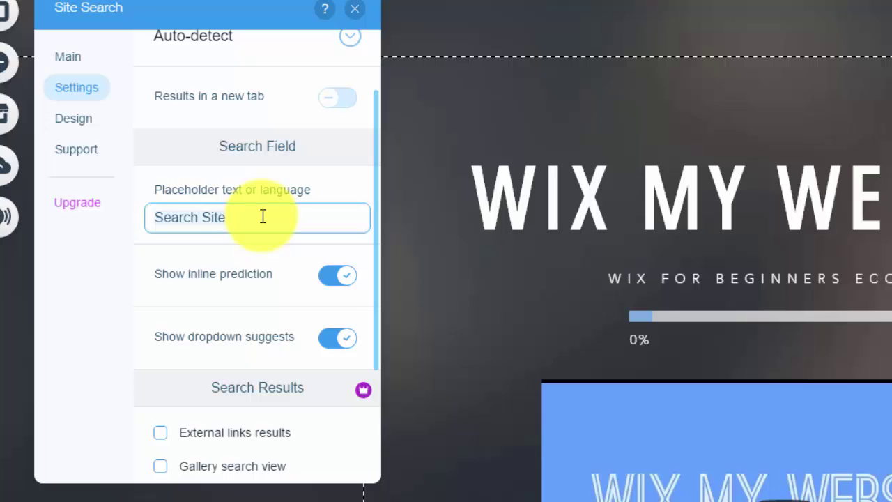
pyautogui.click(263, 217)
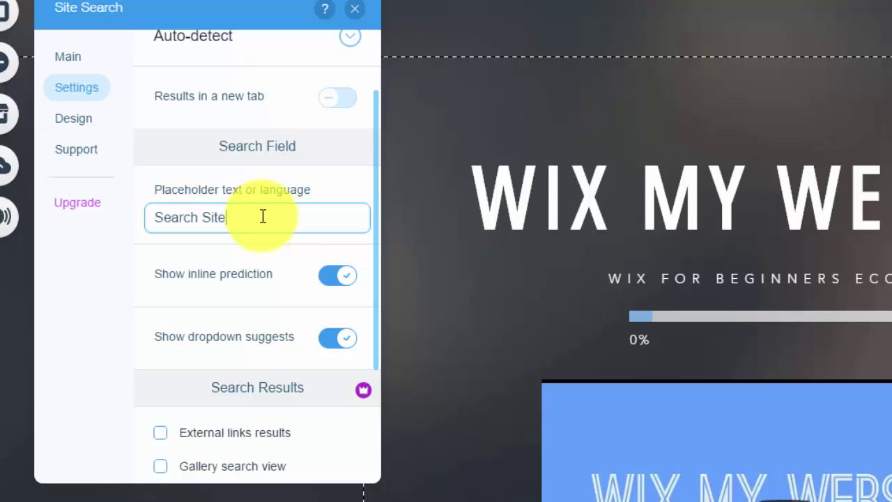
pyautogui.scroll(-1, 216, 213)
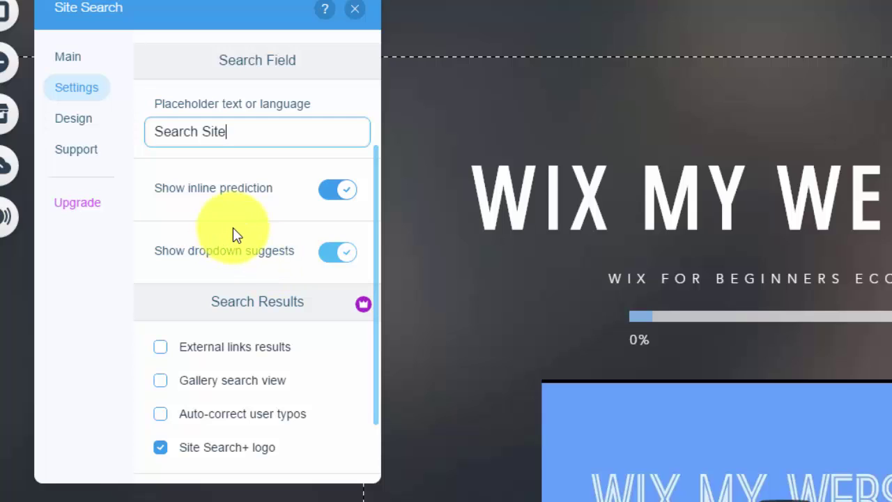
pyautogui.scroll(-2, 259, 241)
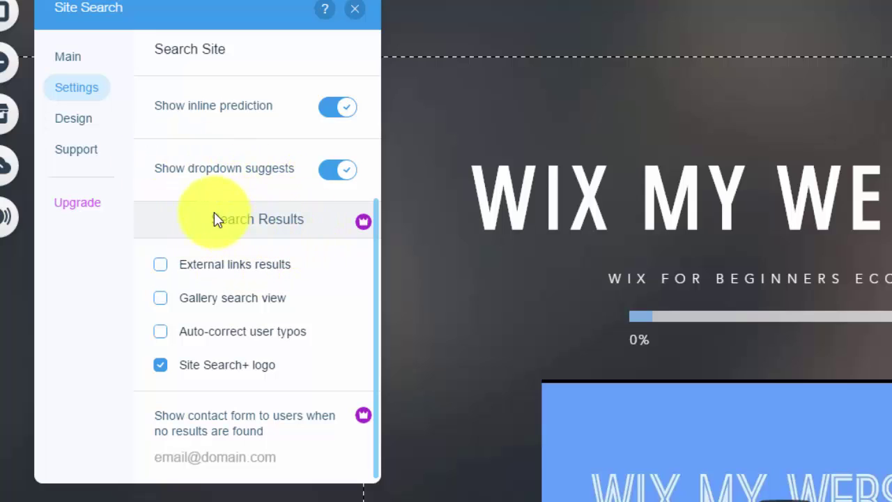
pyautogui.scroll(4, 244, 233)
pyautogui.scroll(-4, 258, 213)
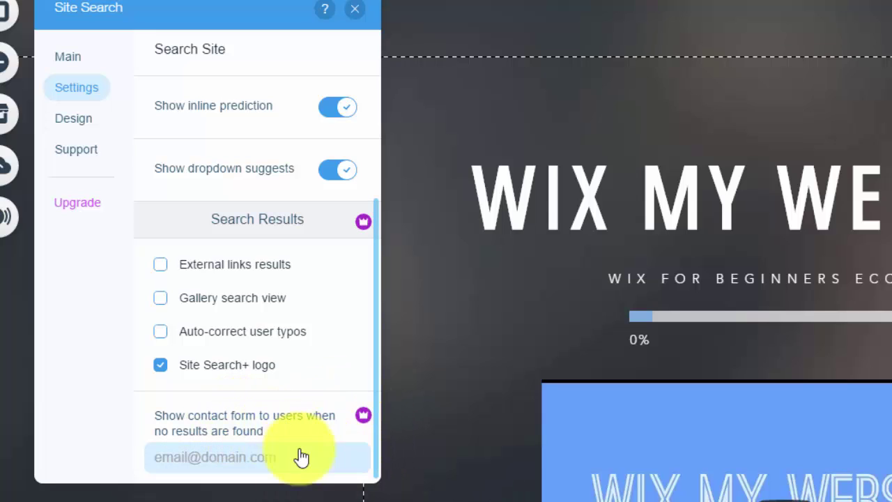
# Leave the no-results e-mail field and reopen the Site Search panel on its Settings page
pyautogui.click(233, 459)
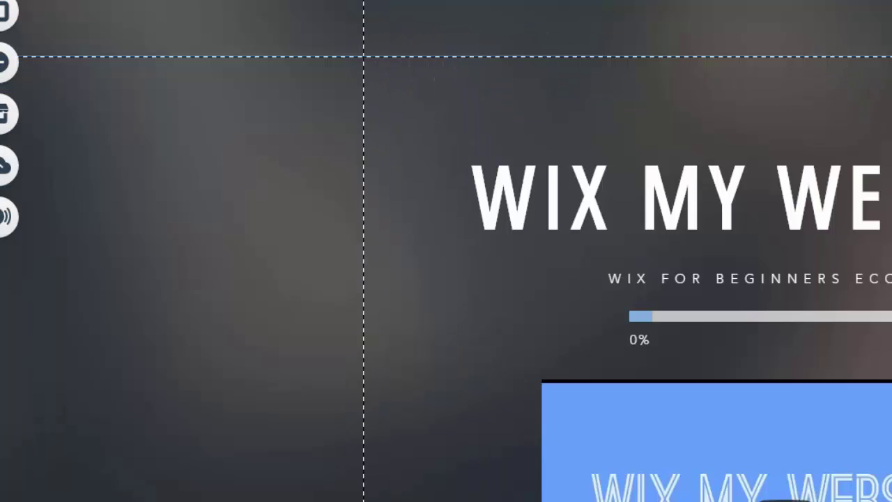
pyautogui.moveTo(611, 70)
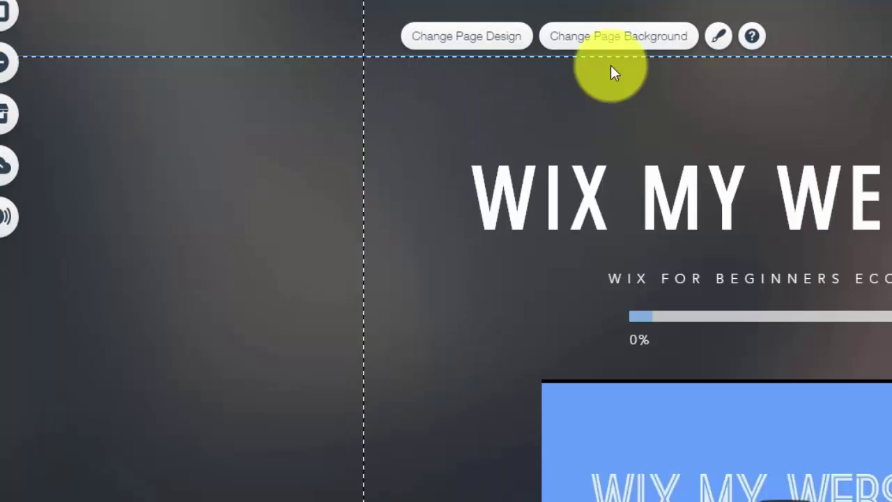
pyautogui.click(560, 84)
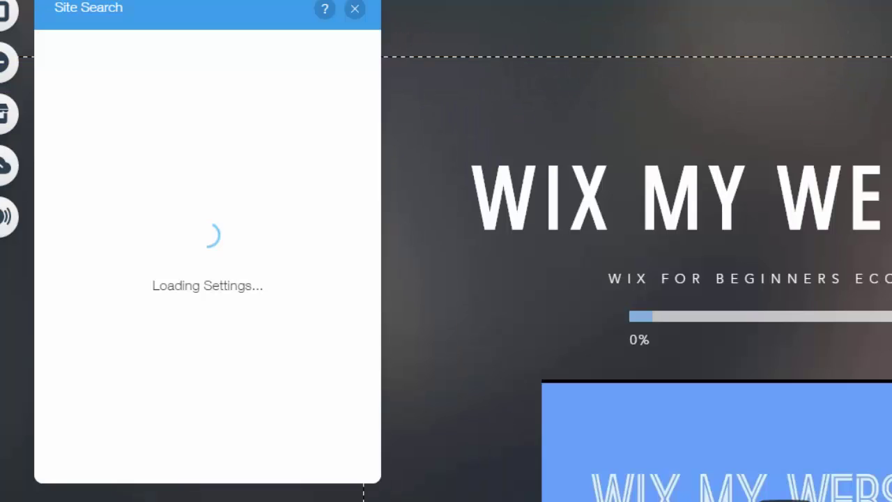
pyautogui.click(93, 92)
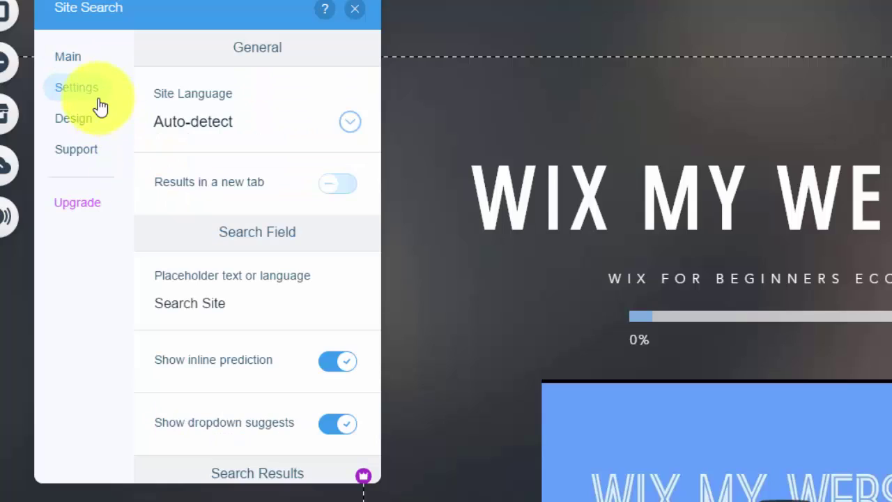
# Look over the Design and Support pages, then return to the Main overview
pyautogui.click(89, 121)
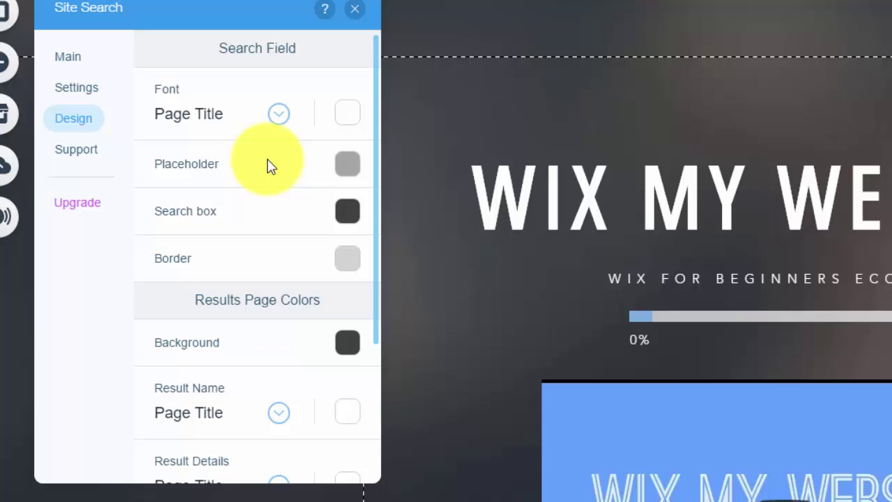
pyautogui.scroll(-3, 219, 144)
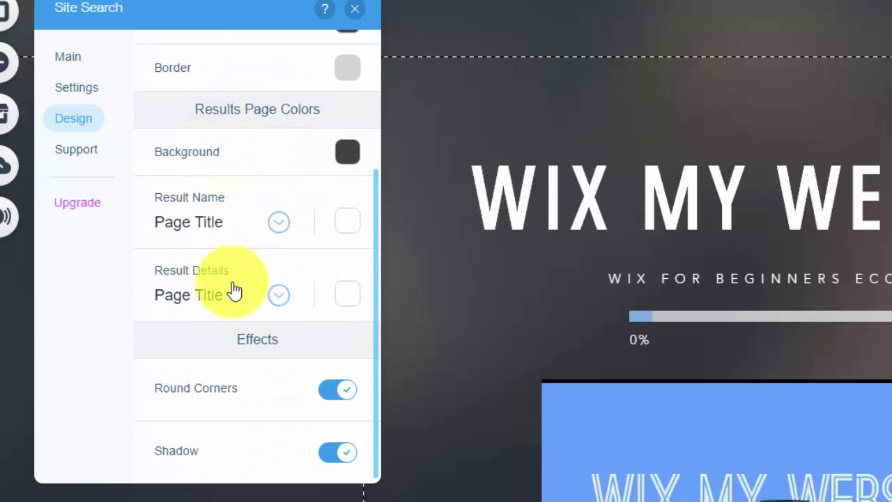
pyautogui.scroll(3, 231, 201)
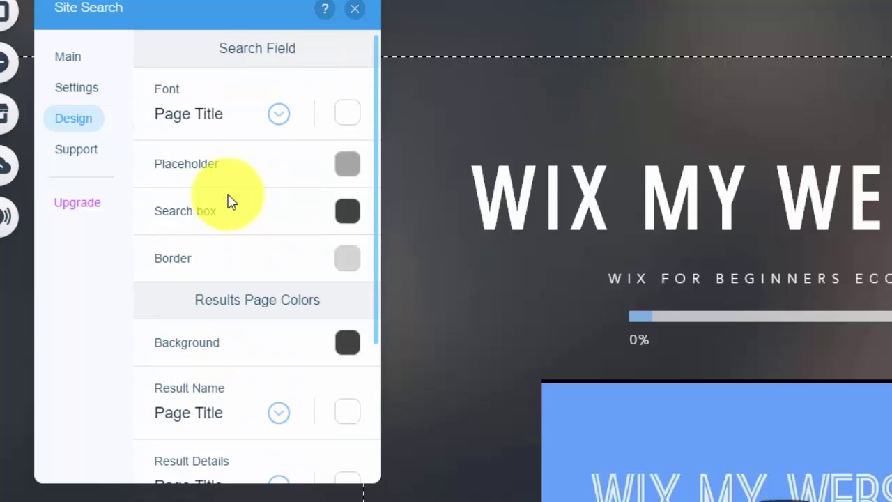
pyautogui.click(83, 153)
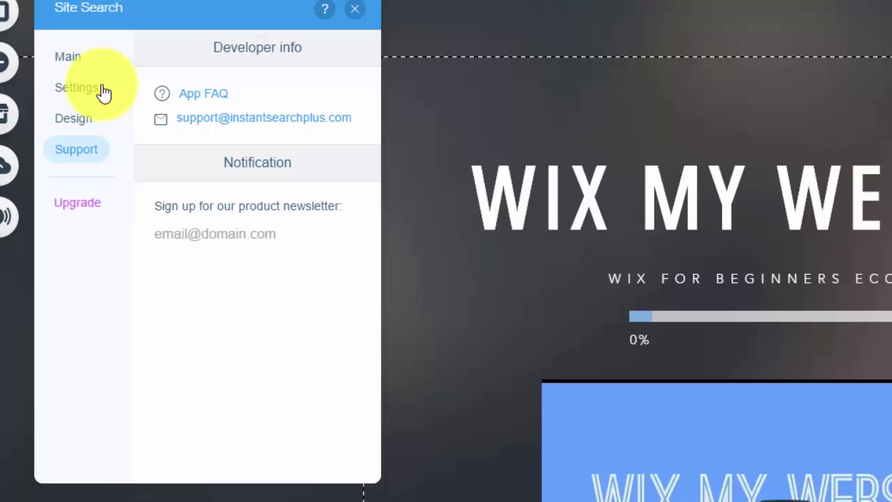
pyautogui.click(76, 64)
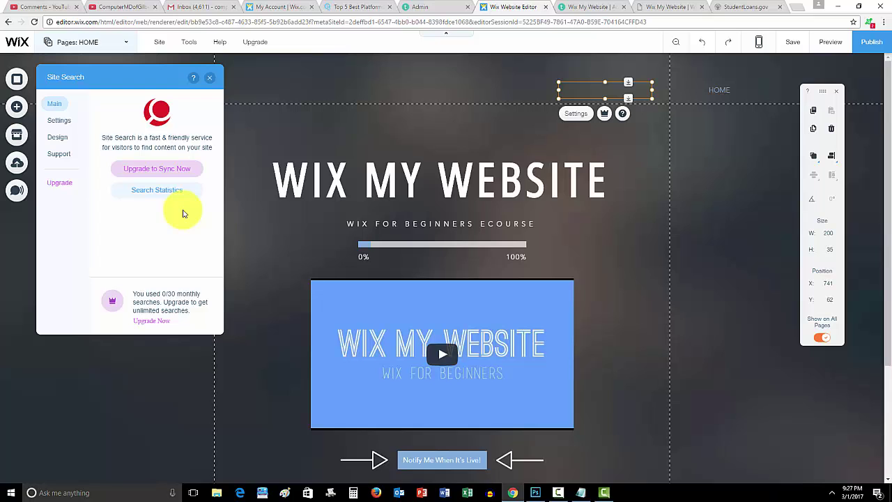
# Close the Site Search panel and deselect the search element in the header
pyautogui.click(209, 77)
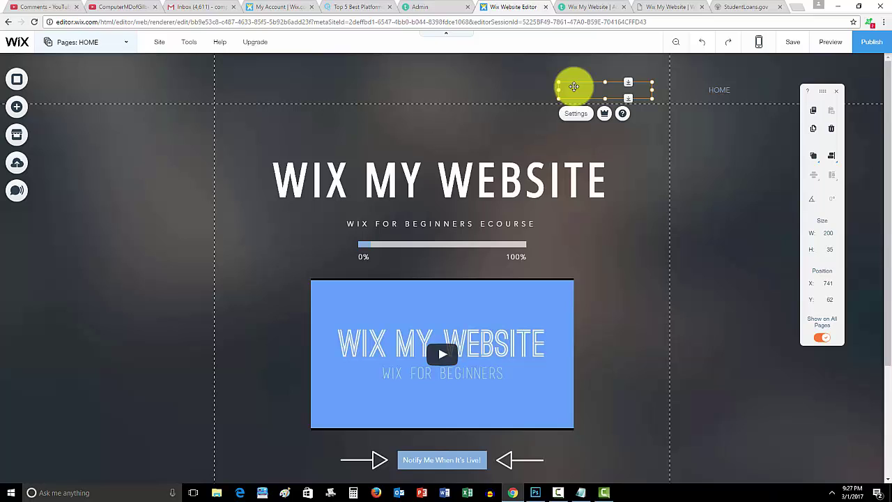
pyautogui.press('Delete')
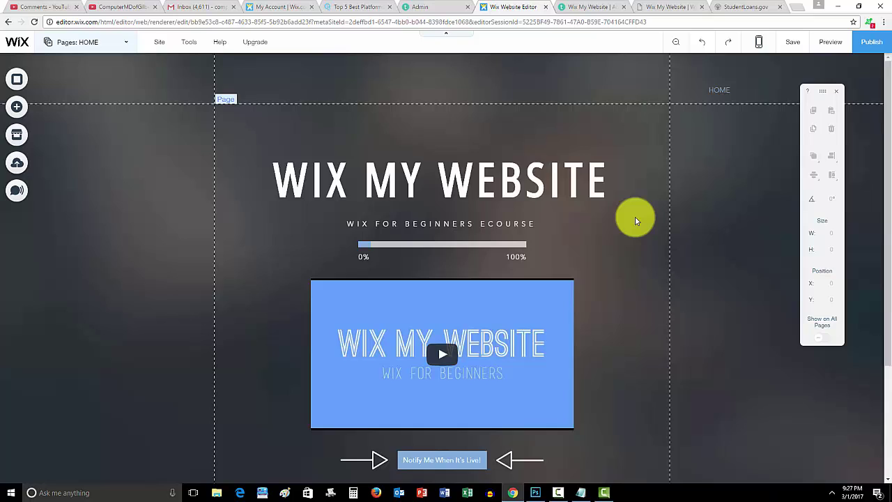
pyautogui.scroll(-1, 634, 217)
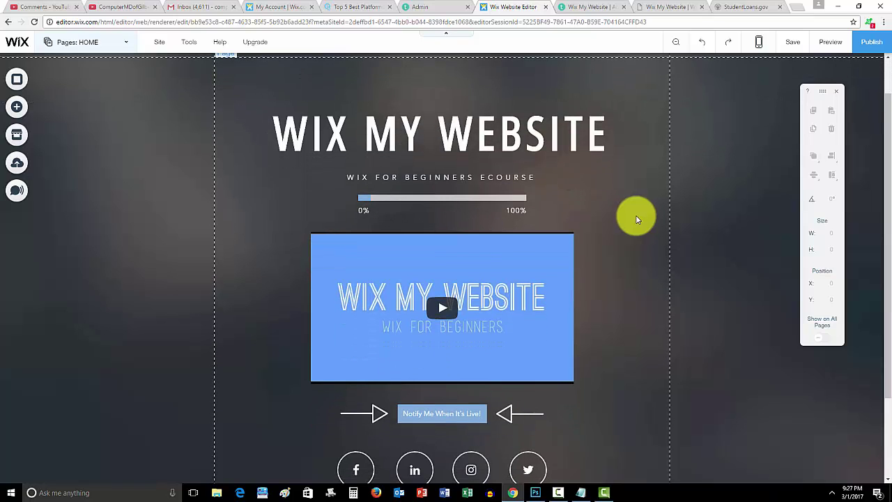
pyautogui.scroll(1, 636, 219)
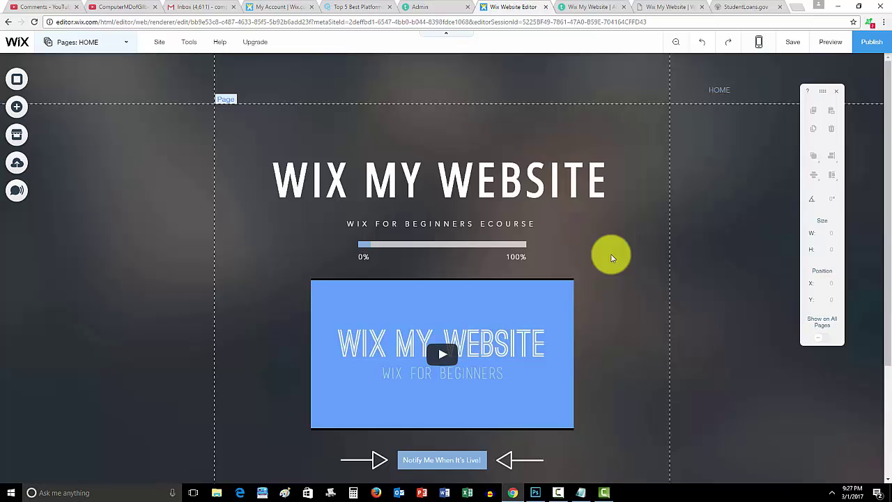
pyautogui.scroll(-1, 611, 258)
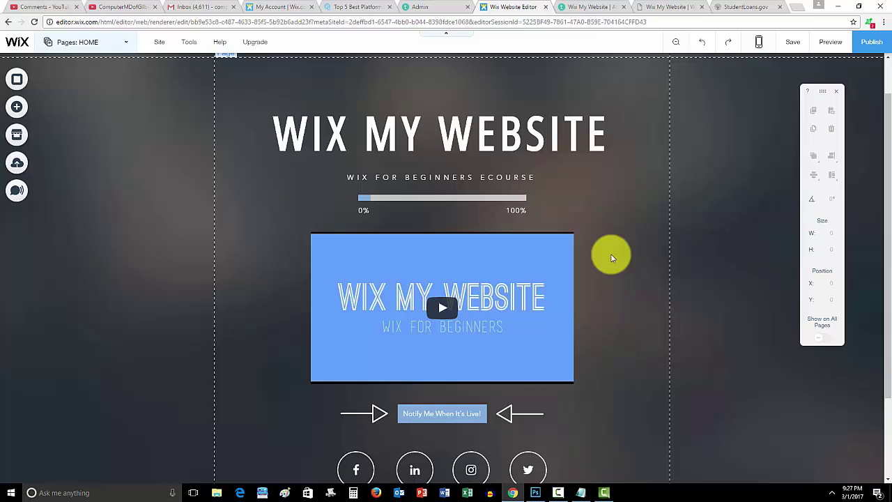
pyautogui.scroll(-1, 607, 254)
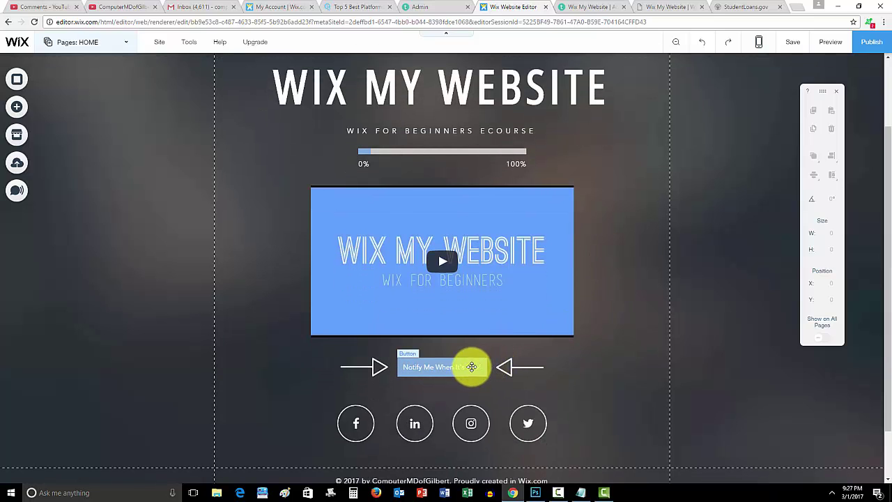
pyautogui.scroll(2, 604, 258)
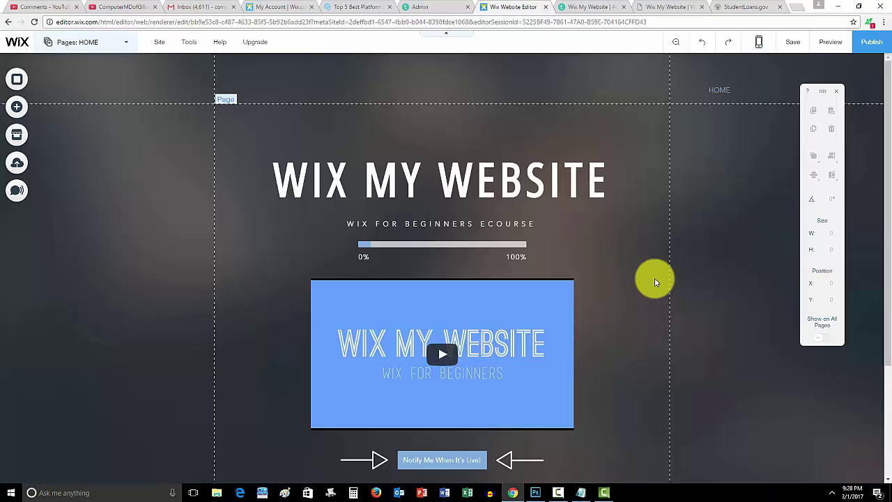
pyautogui.click(604, 492)
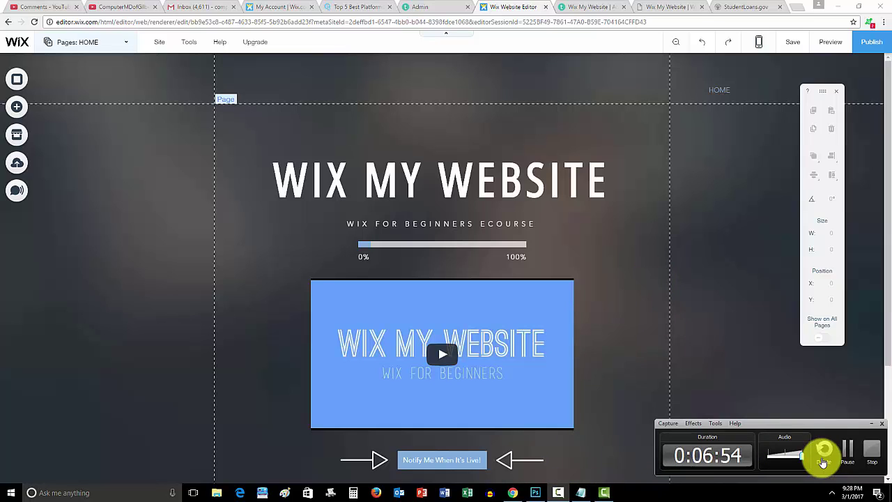